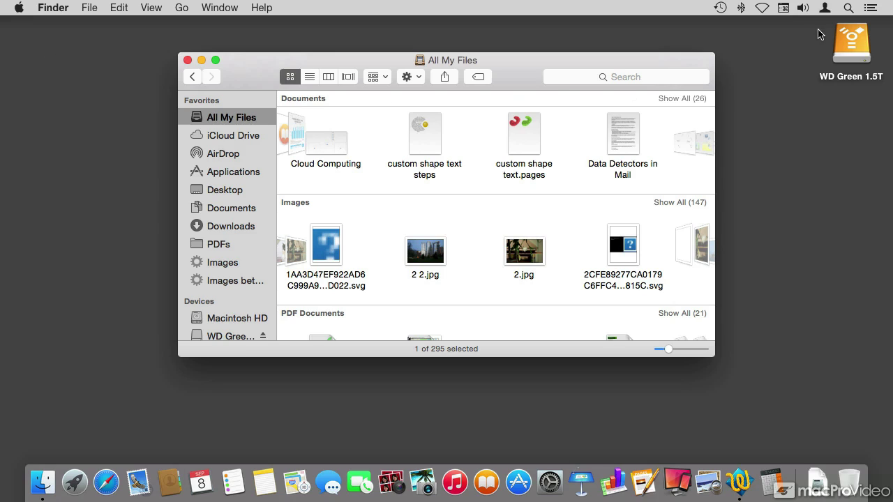
View the user accounts available for fast user switching and close the list without switching
{"action": "left_click", "coordinate": [825, 8]}
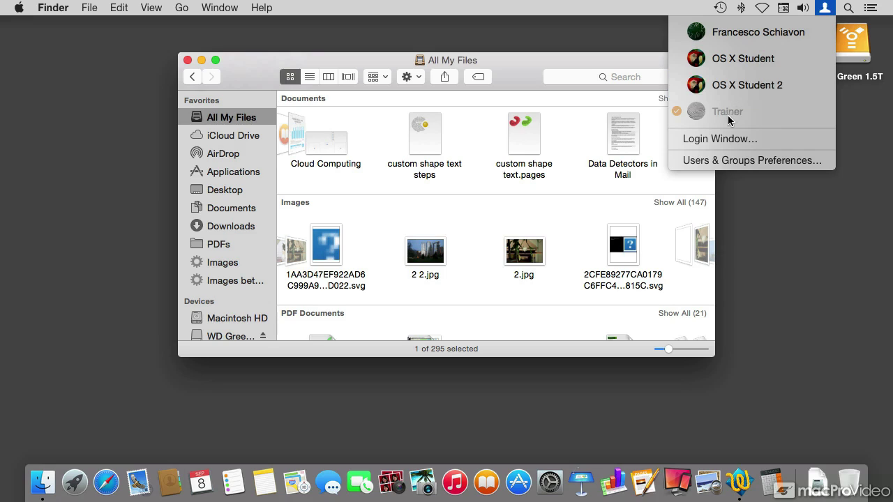
{"action": "left_click", "coordinate": [612, 65]}
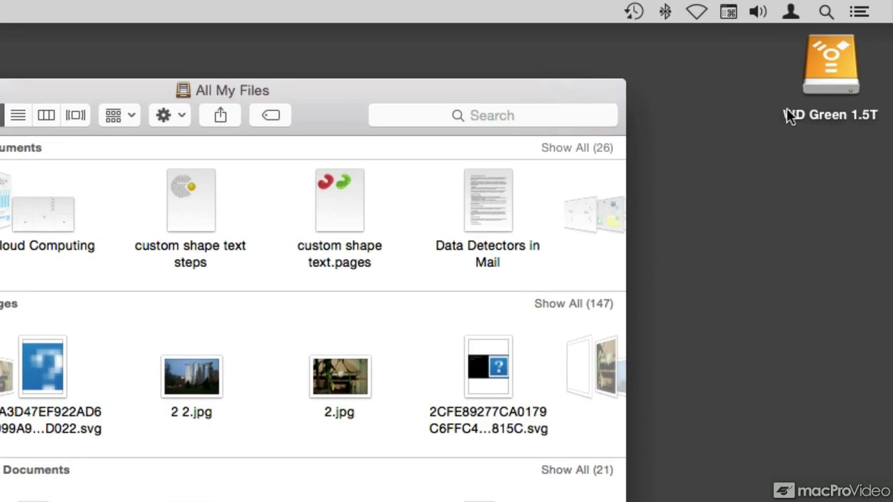
Search Spotlight for "BC Utili" and preview the Building Q1 Newsletter document and the Q1 2014 Newsletter PDF from Newsletters
{"action": "left_click", "coordinate": [827, 17]}
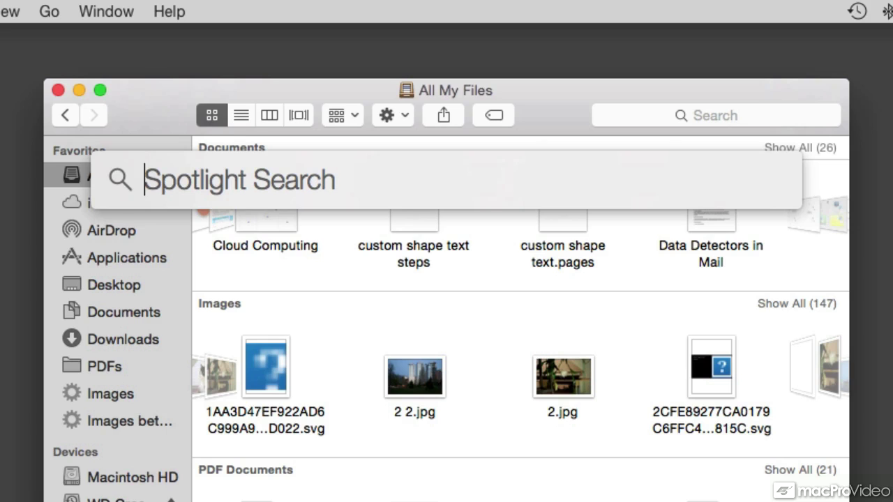
{"action": "type", "text": "BC U"}
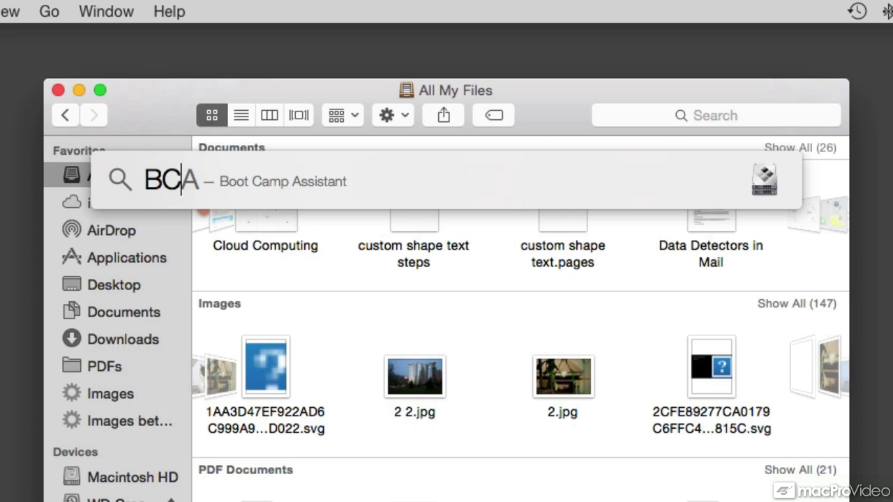
{"action": "type", "text": "tili"}
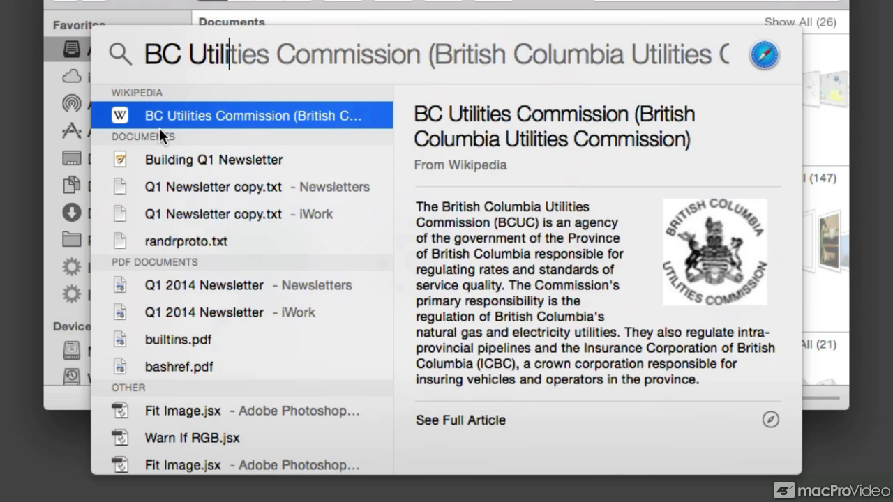
{"action": "mouse_move", "coordinate": [159, 128]}
{"action": "left_click", "coordinate": [187, 165]}
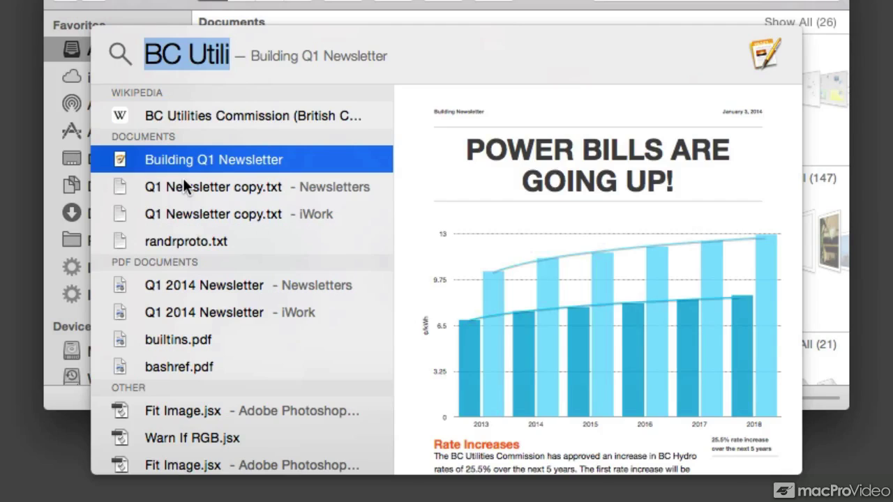
{"action": "left_click", "coordinate": [191, 285]}
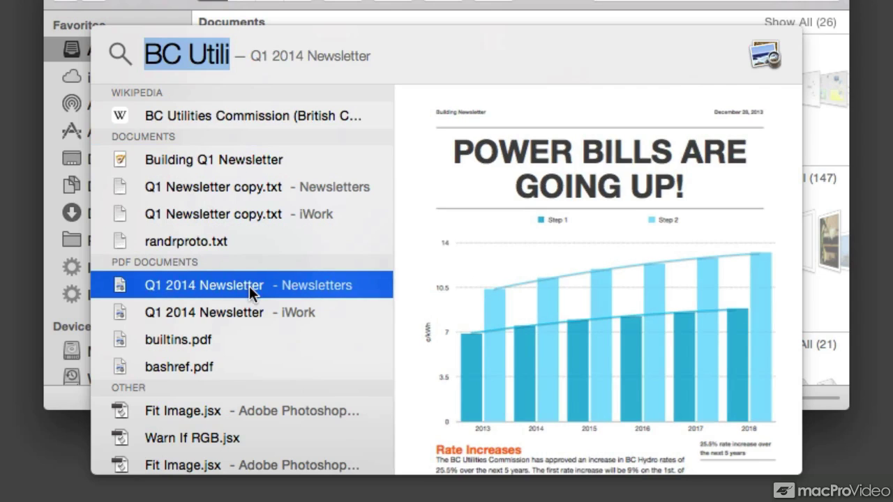
Look through all result categories for "BC Utili", from Wikipedia to Developer, and return to the start of the list
{"action": "scroll", "coordinate": [252, 286], "scroll_direction": "down", "scroll_amount": 2}
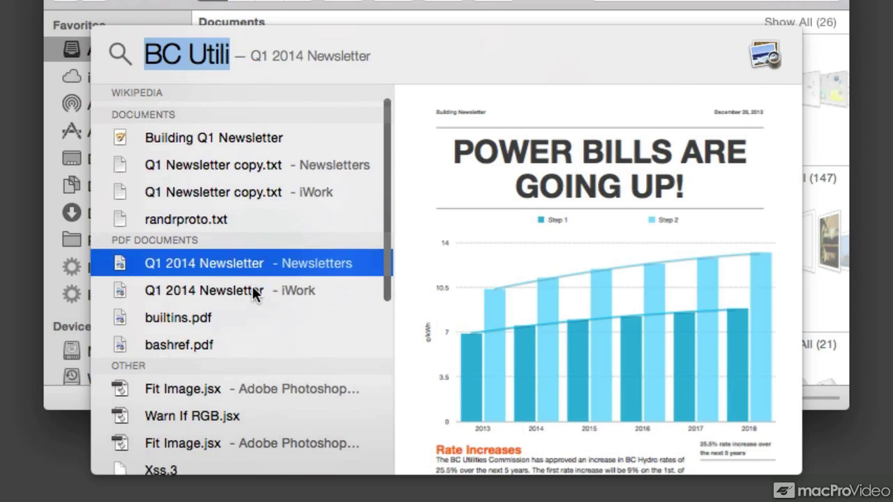
{"action": "scroll", "coordinate": [252, 286], "scroll_direction": "down", "scroll_amount": 5}
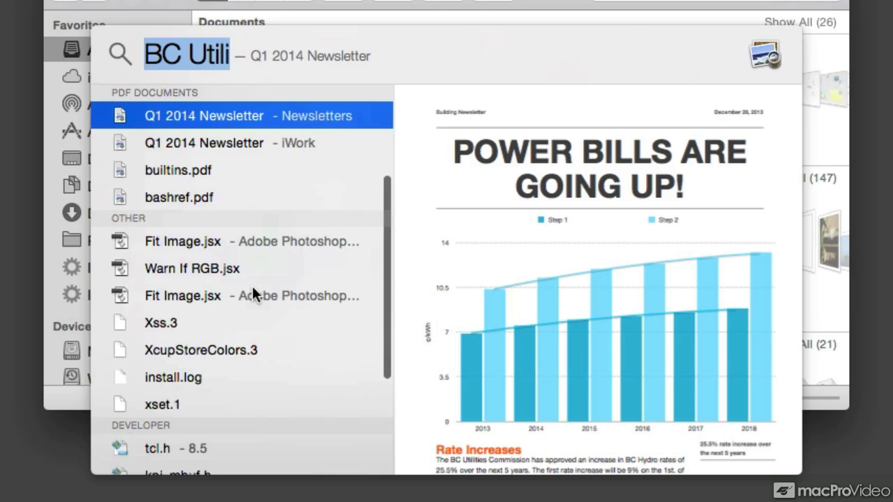
{"action": "scroll", "coordinate": [252, 286], "scroll_direction": "down", "scroll_amount": 5}
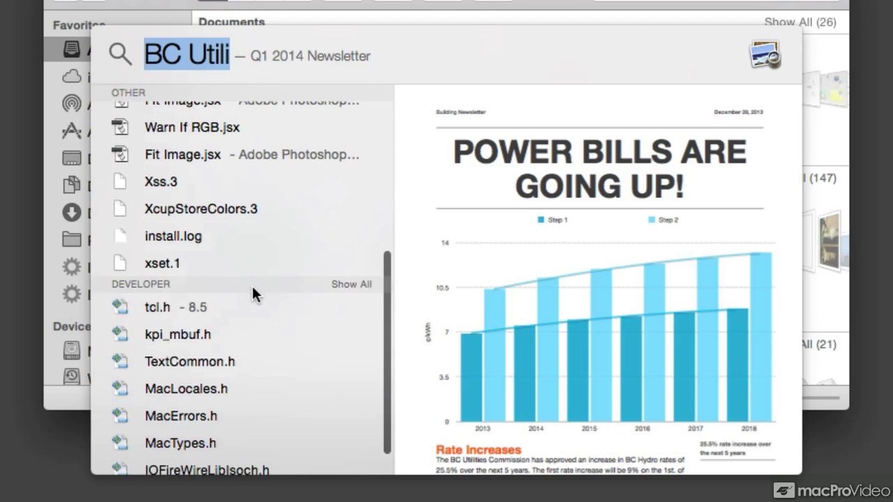
{"action": "scroll", "coordinate": [253, 288], "scroll_direction": "down", "scroll_amount": 1}
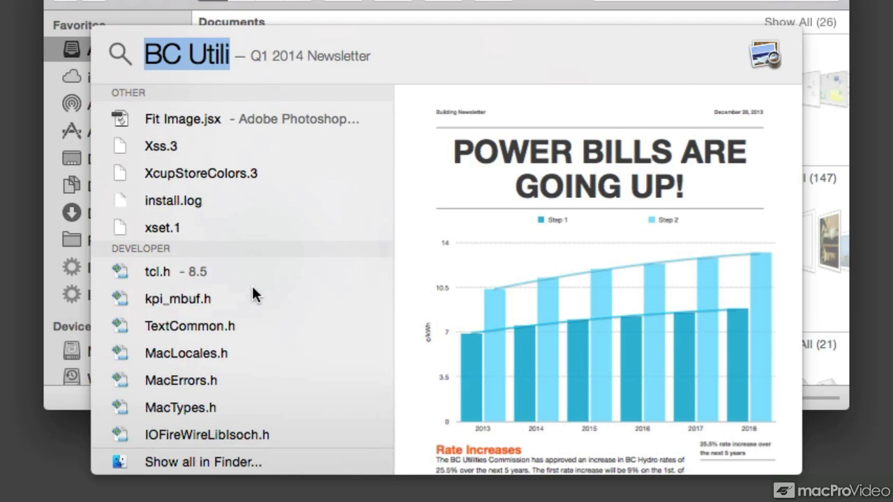
{"action": "scroll", "coordinate": [251, 286], "scroll_direction": "up", "scroll_amount": 3}
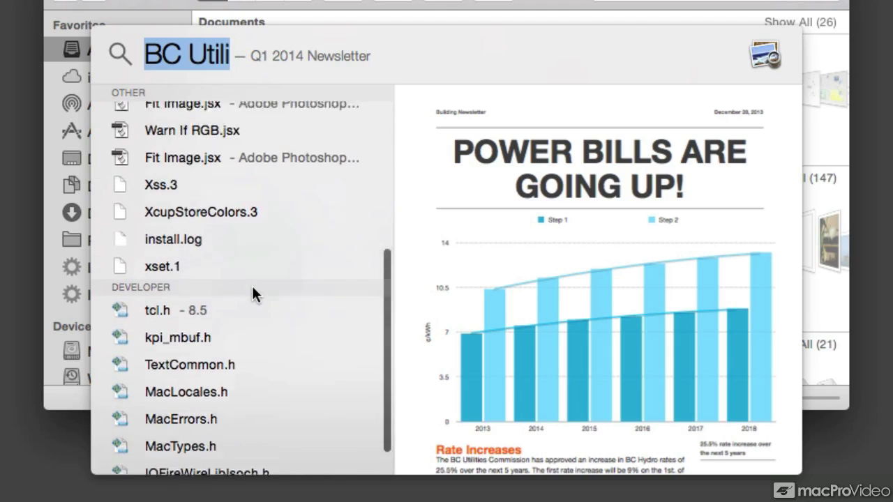
{"action": "scroll", "coordinate": [252, 286], "scroll_direction": "up", "scroll_amount": 10}
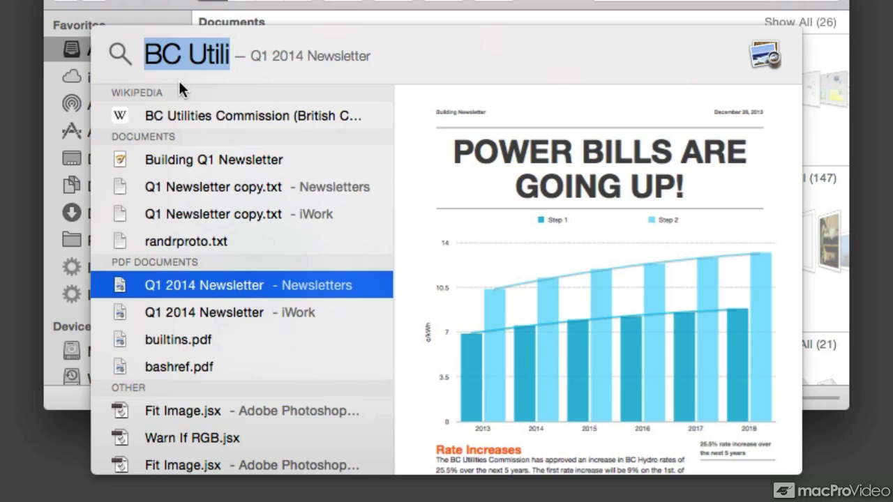
Search for "yosemite national", examine the Maps result's details and photos, and preview the Yosemite National Park Wikipedia entry
{"action": "type", "text": "yosemite national"}
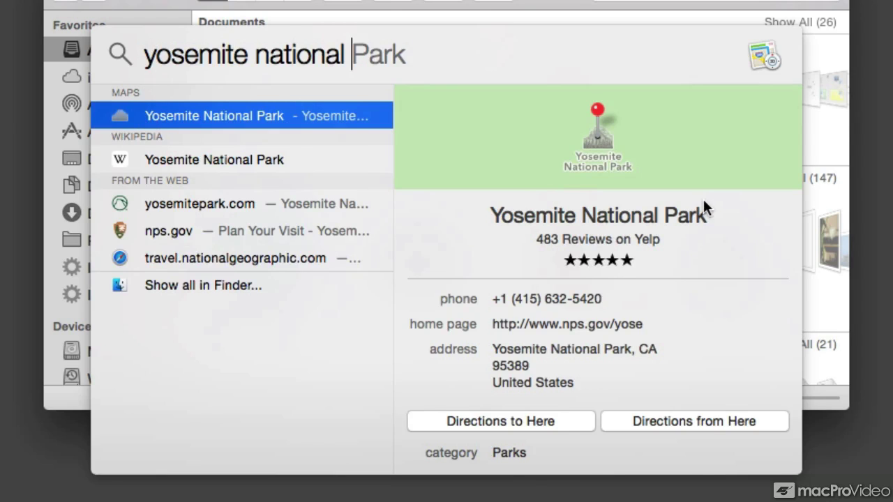
{"action": "scroll", "coordinate": [704, 203], "scroll_direction": "down", "scroll_amount": 5}
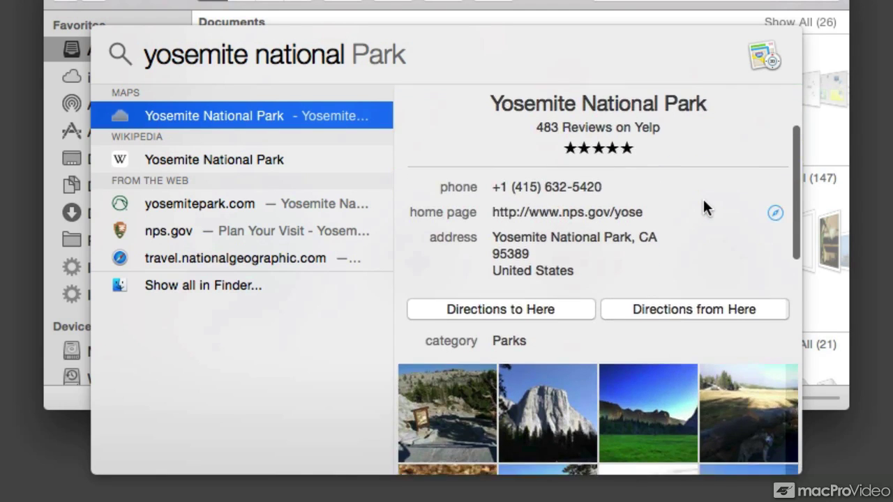
{"action": "scroll", "coordinate": [704, 201], "scroll_direction": "down", "scroll_amount": 2}
{"action": "scroll", "coordinate": [703, 199], "scroll_direction": "down", "scroll_amount": 1}
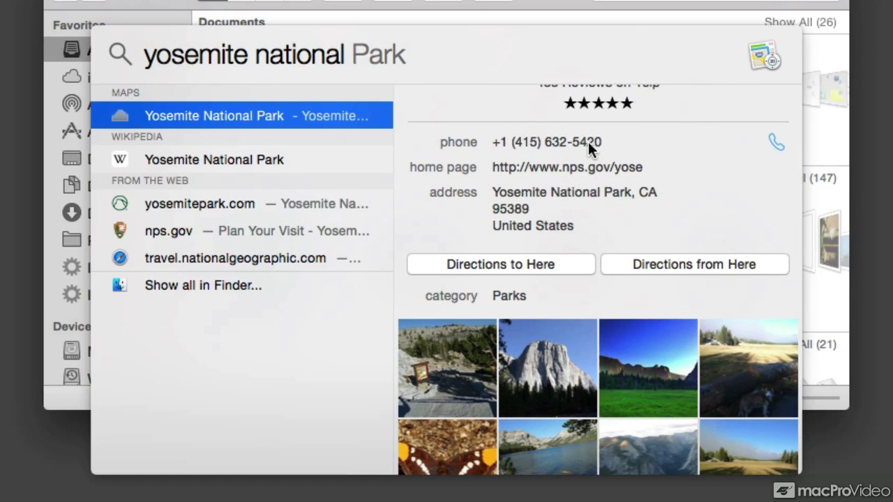
{"action": "scroll", "coordinate": [588, 150], "scroll_direction": "down", "scroll_amount": 3}
{"action": "scroll", "coordinate": [589, 153], "scroll_direction": "down", "scroll_amount": 5}
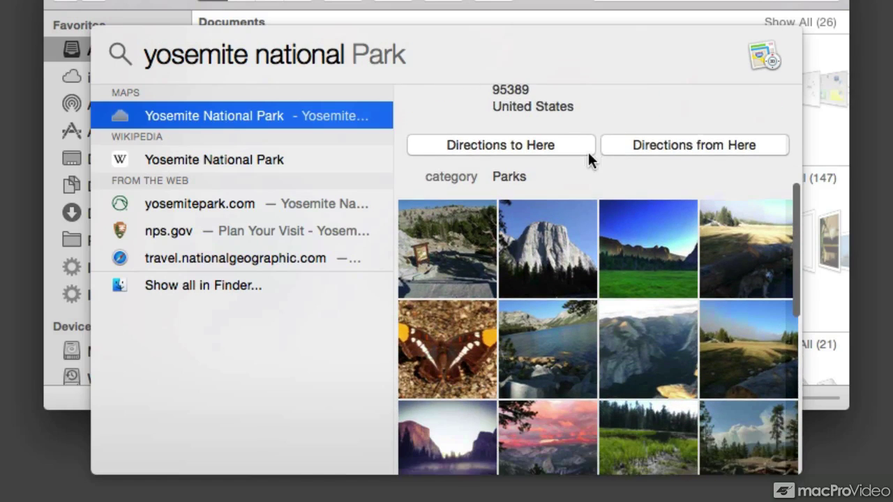
{"action": "left_click", "coordinate": [200, 159]}
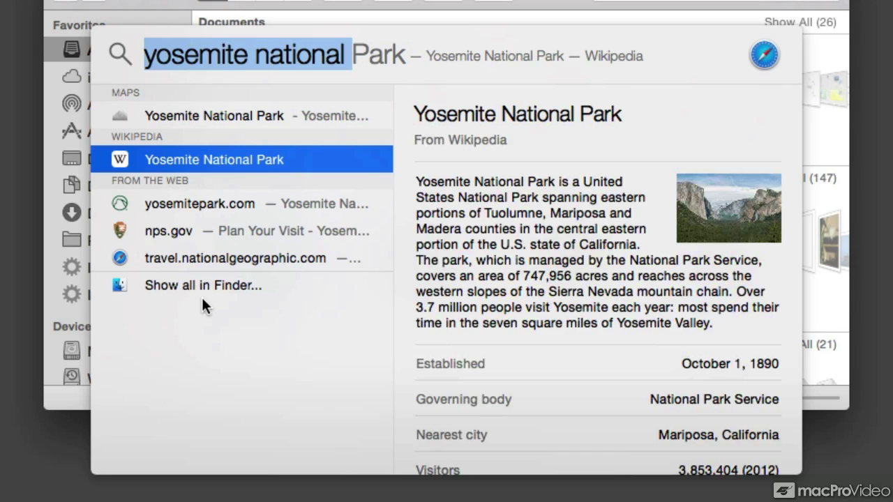
Replace the query with the calculation 6*12, view its result, and clear the search
{"action": "key", "text": "BackSpace"}
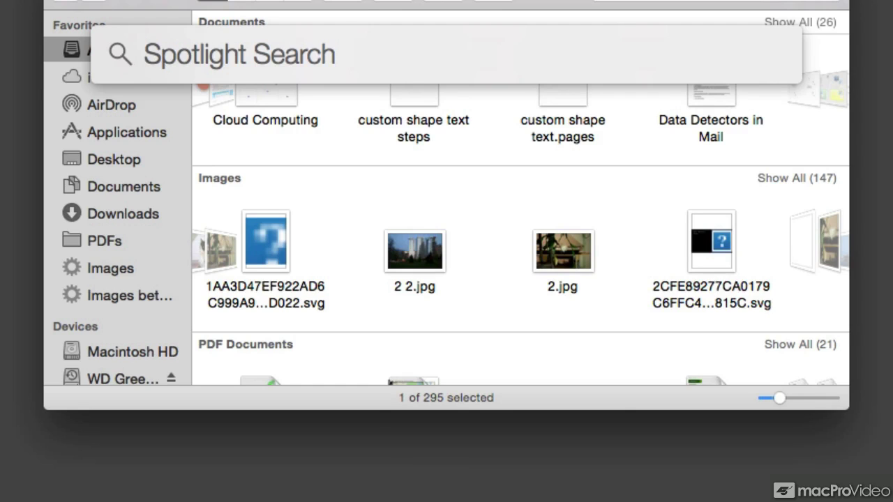
{"action": "type", "text": "6*12"}
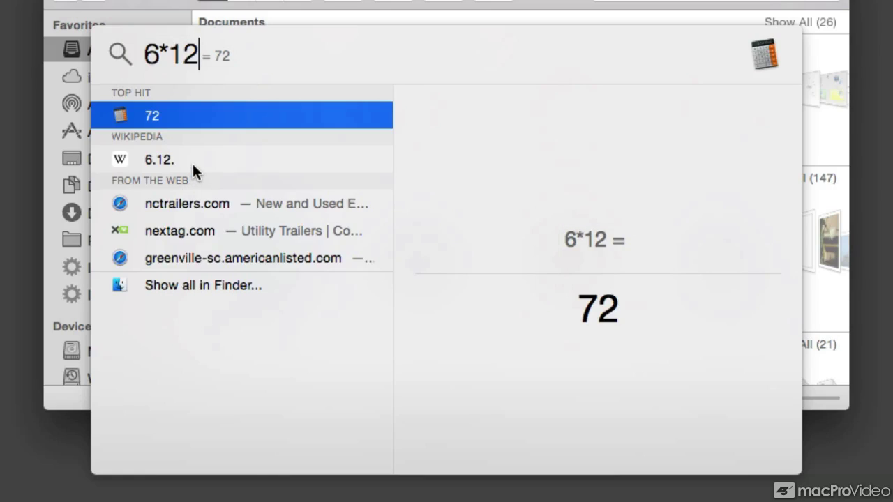
{"action": "key", "text": "BackSpace"}
{"action": "key", "text": "BackSpace"}
{"action": "key", "text": "BackSpace"}
{"action": "key", "text": "BackSpace"}
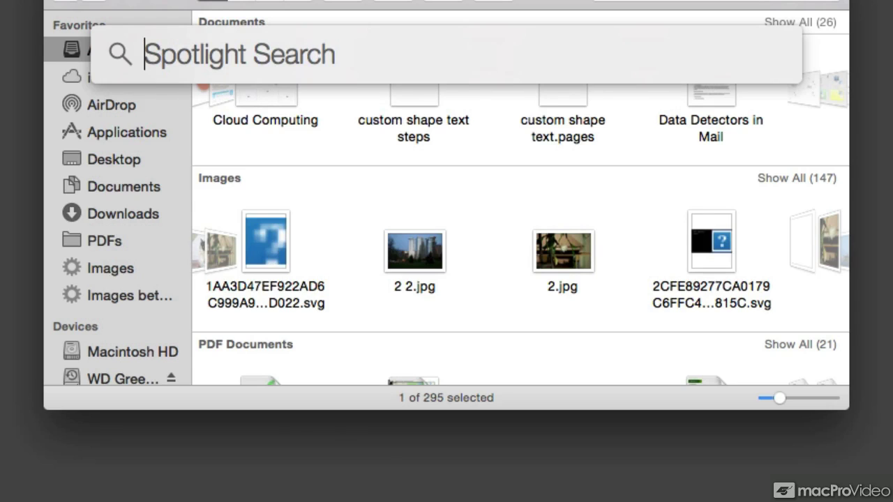
Look up the unit conversions for 25lb and clear the search
{"action": "type", "text": "25lb"}
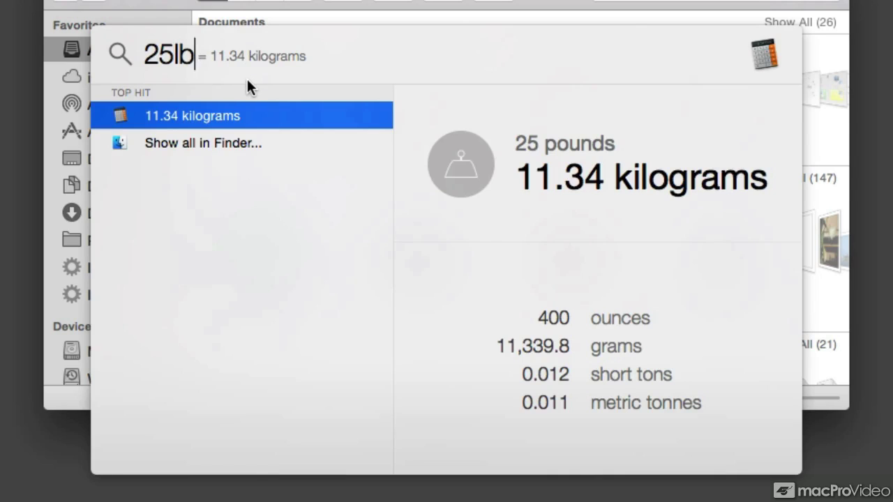
{"action": "key", "text": "BackSpace"}
{"action": "key", "text": "BackSpace"}
{"action": "key", "text": "BackSpace"}
{"action": "key", "text": "BackSpace"}
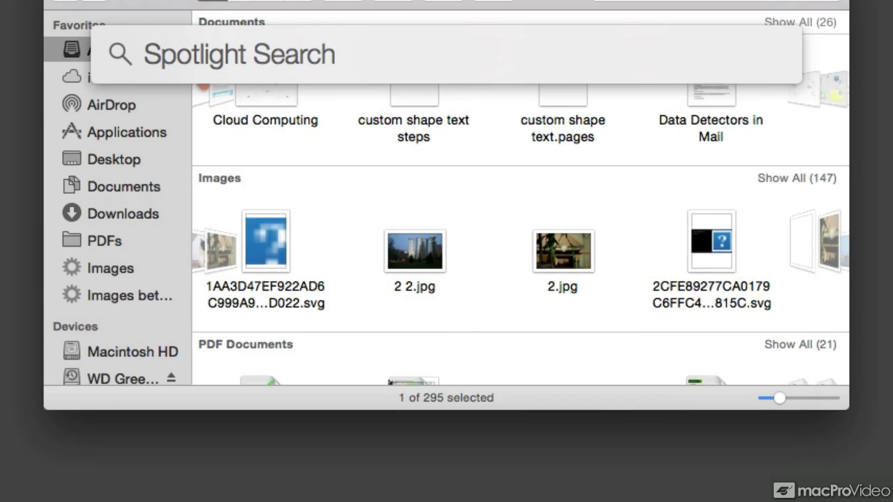
Look up the unit conversions for 35kg and empty the query
{"action": "type", "text": "35k"}
{"action": "type", "text": "35kg"}
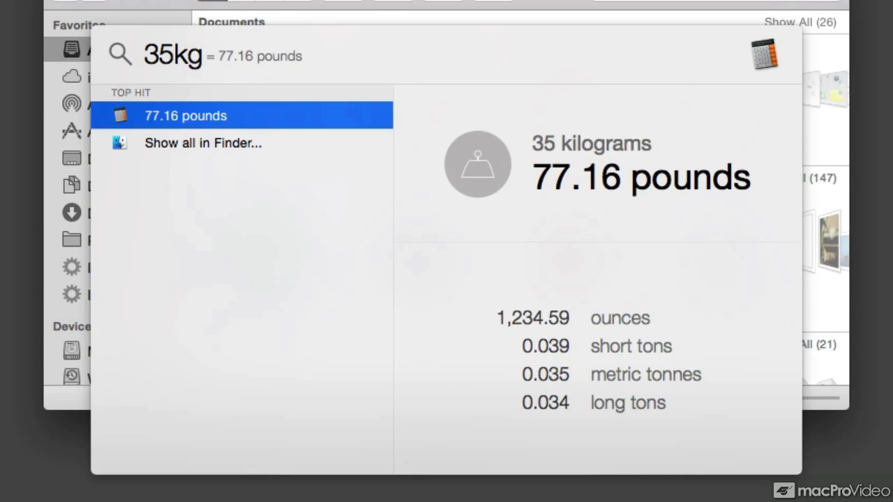
{"action": "key", "text": "BackSpace"}
{"action": "key", "text": "BackSpace"}
{"action": "key", "text": "BackSpace"}
{"action": "key", "text": "BackSpace"}
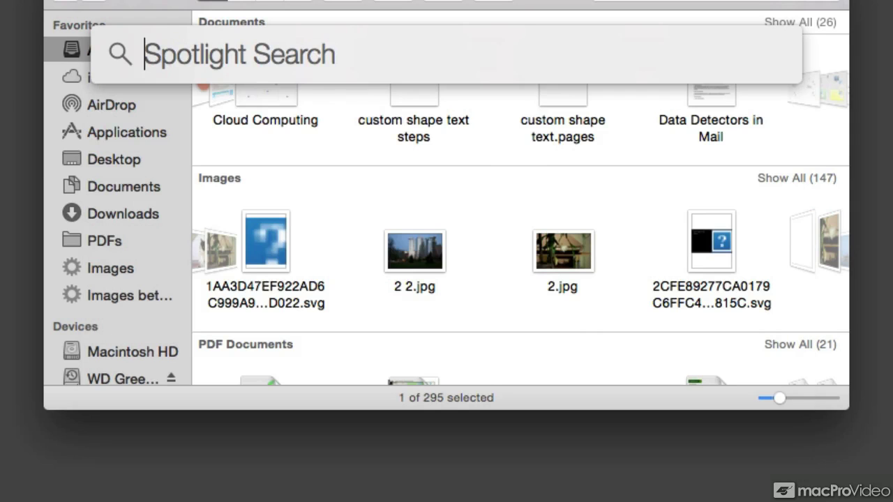
Search for "BC Util", open the Building Q1 Newsletter document in Pages, and view its Rate Increases section
{"action": "type", "text": "BC "}
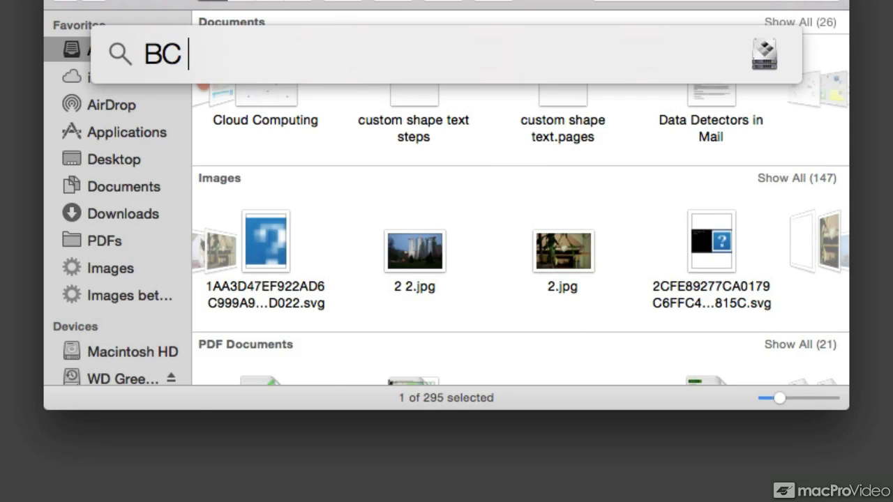
{"action": "type", "text": "Util"}
{"action": "left_click", "coordinate": [206, 160]}
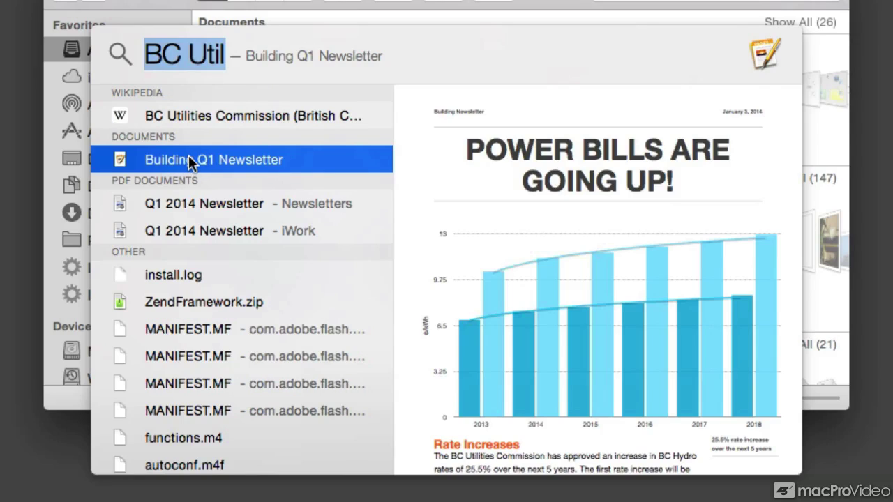
{"action": "key", "text": "Return"}
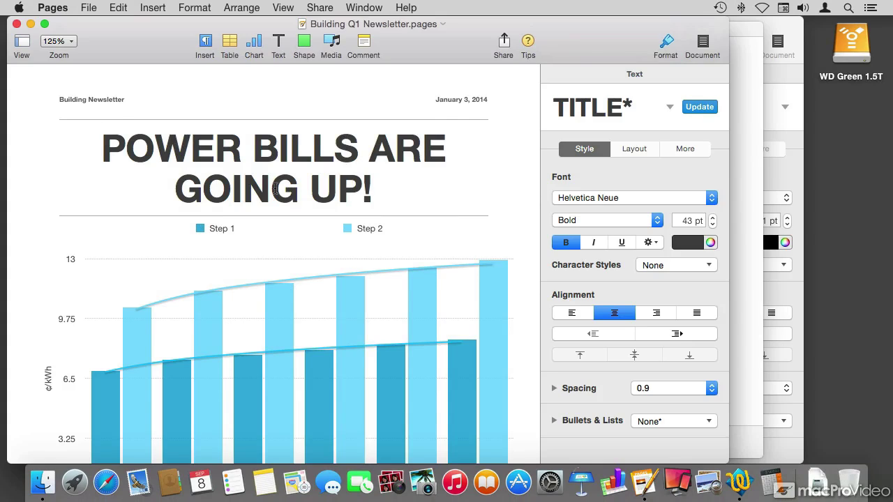
{"action": "scroll", "coordinate": [276, 188], "scroll_direction": "down", "scroll_amount": 6}
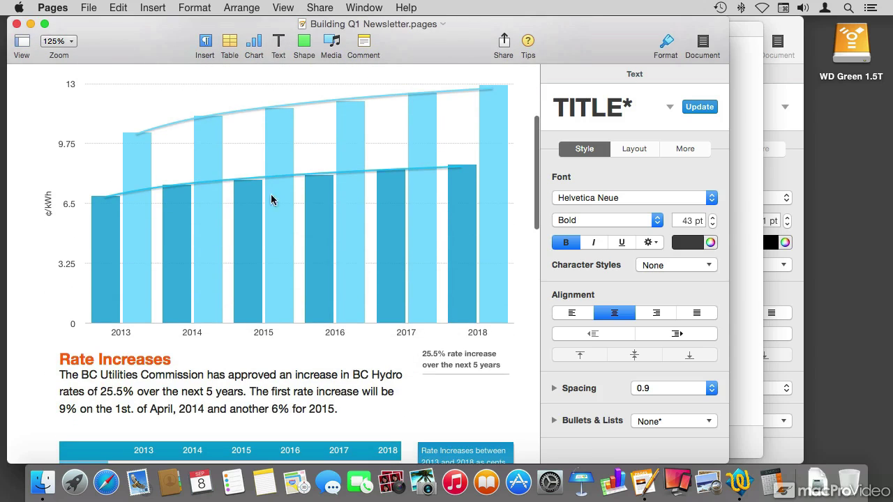